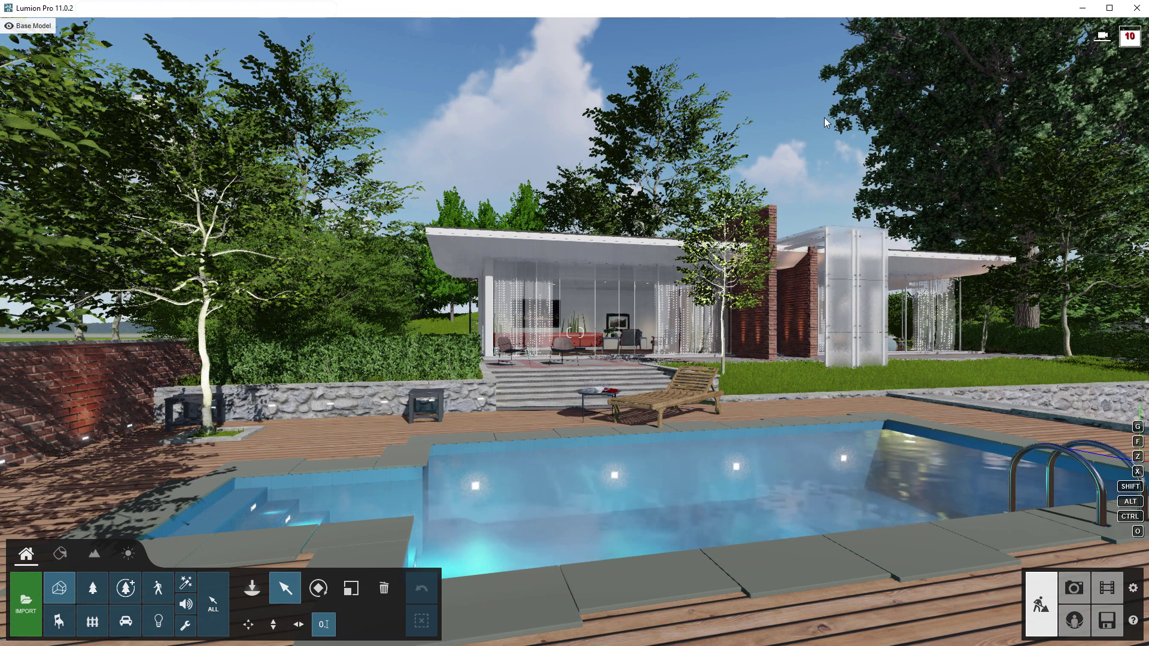
# Fly the camera forward and around the pool toward the pool house, pool in foreground.
pyautogui.press('w')
pyautogui.moveTo(816, 121); pyautogui.dragTo(526, 128, button='right')
pyautogui.press('d')
# Fly past the terrace steps and chairs up to the house's glass wall and curtains.
pyautogui.press('w')
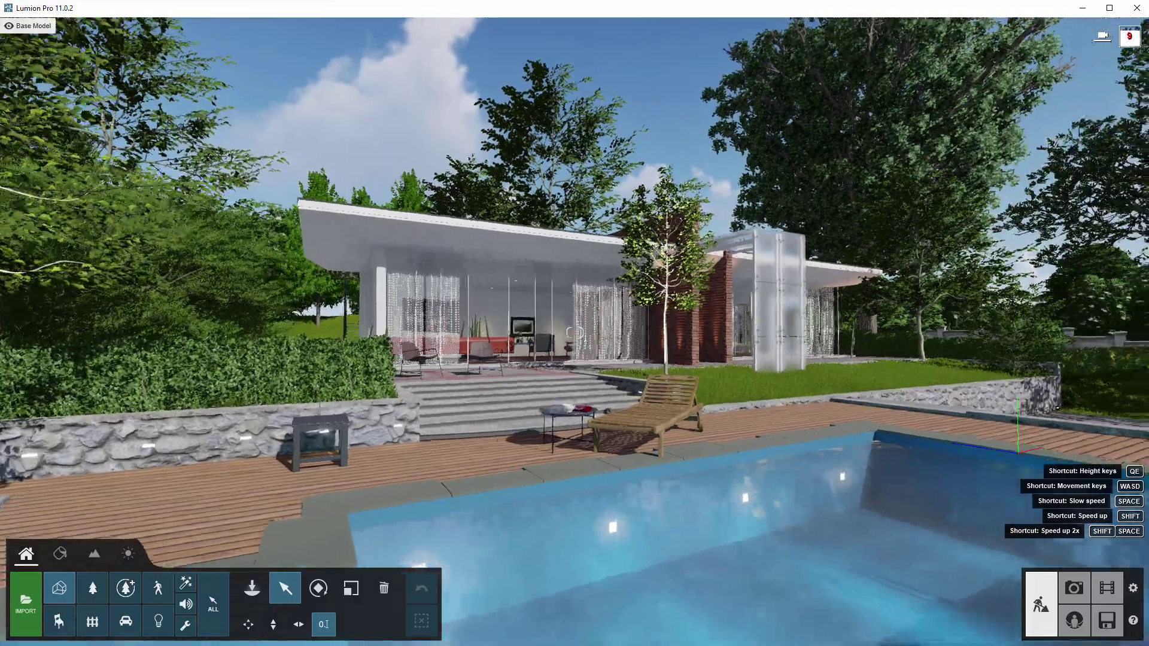
pyautogui.press('w')
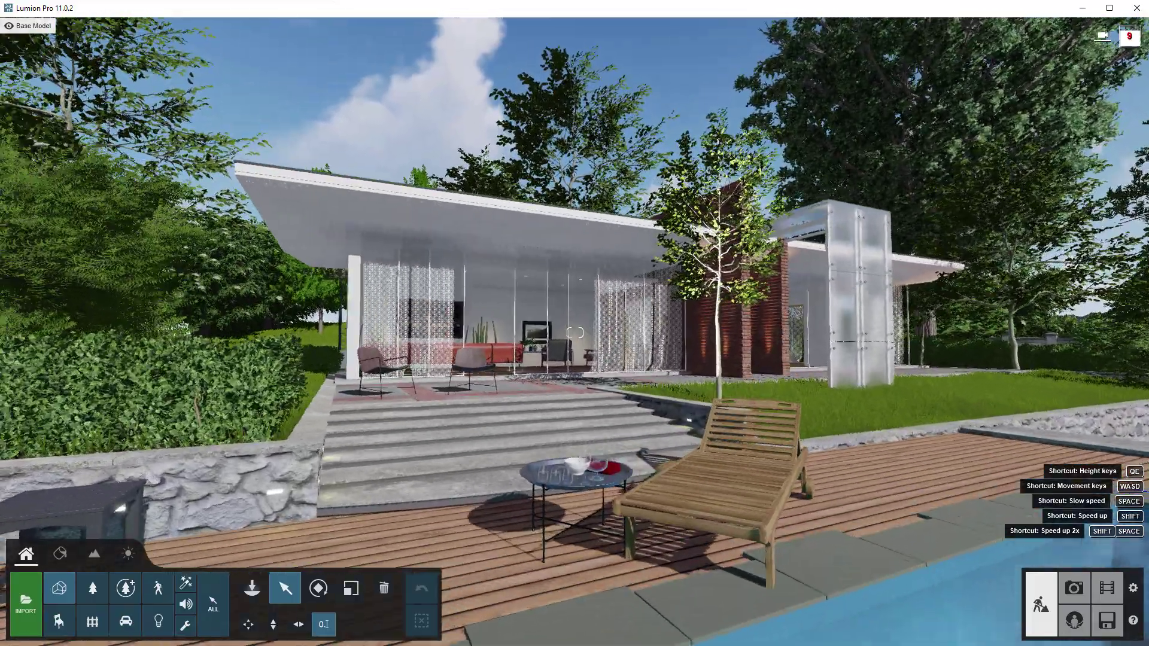
pyautogui.press('w')
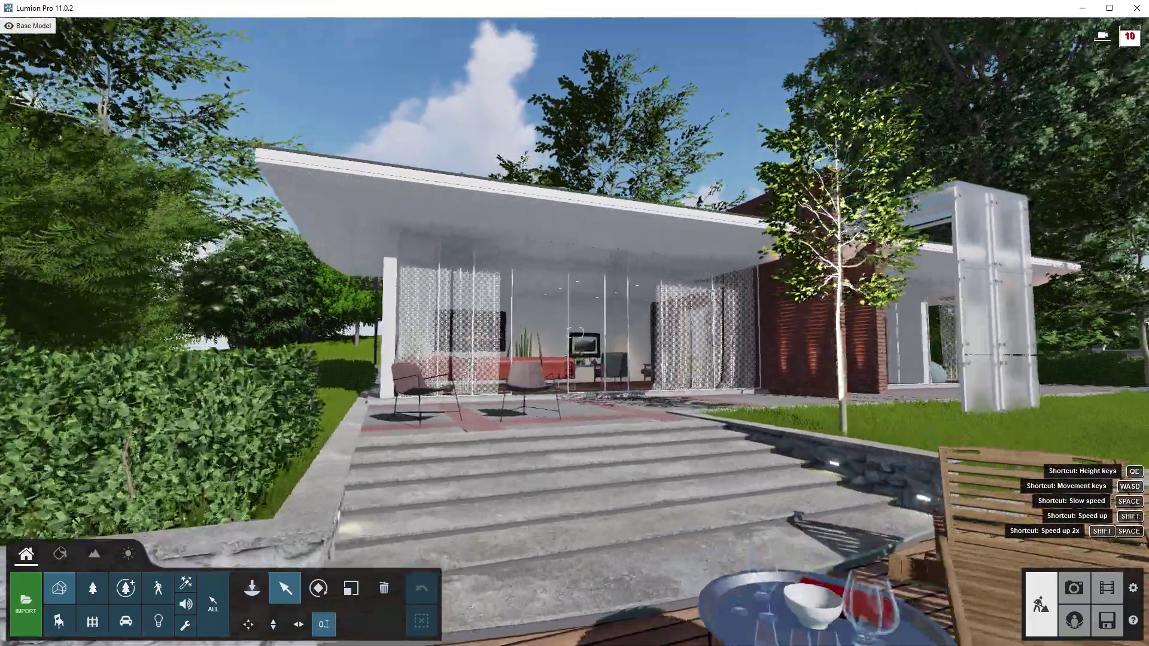
pyautogui.press('w')
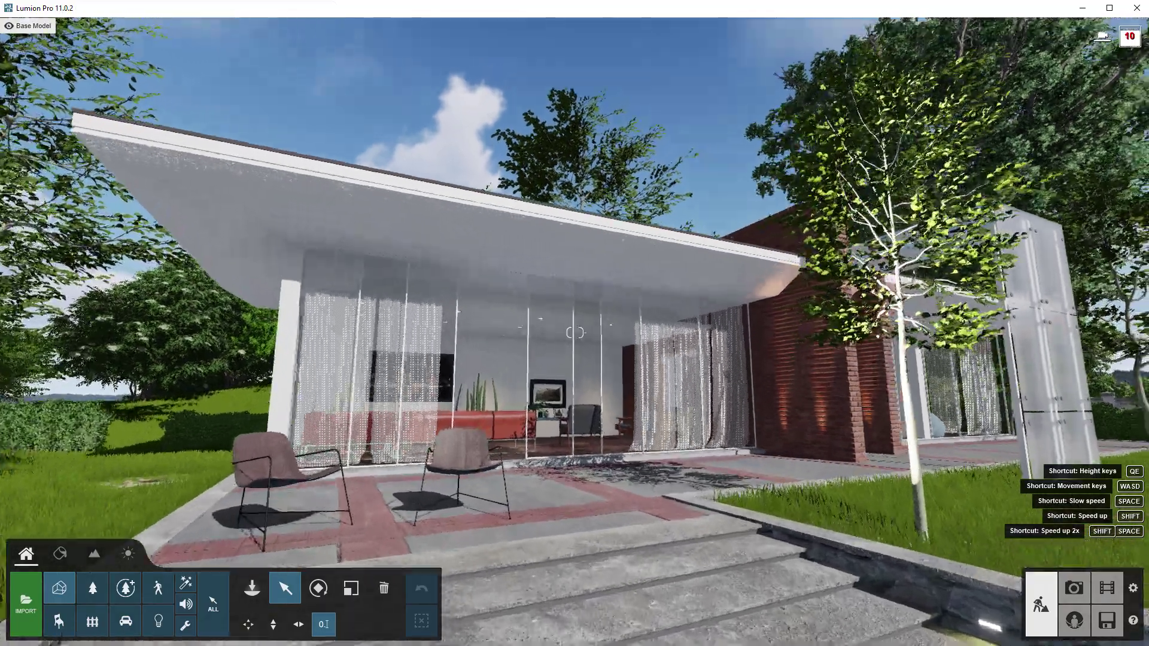
pyautogui.press('w')
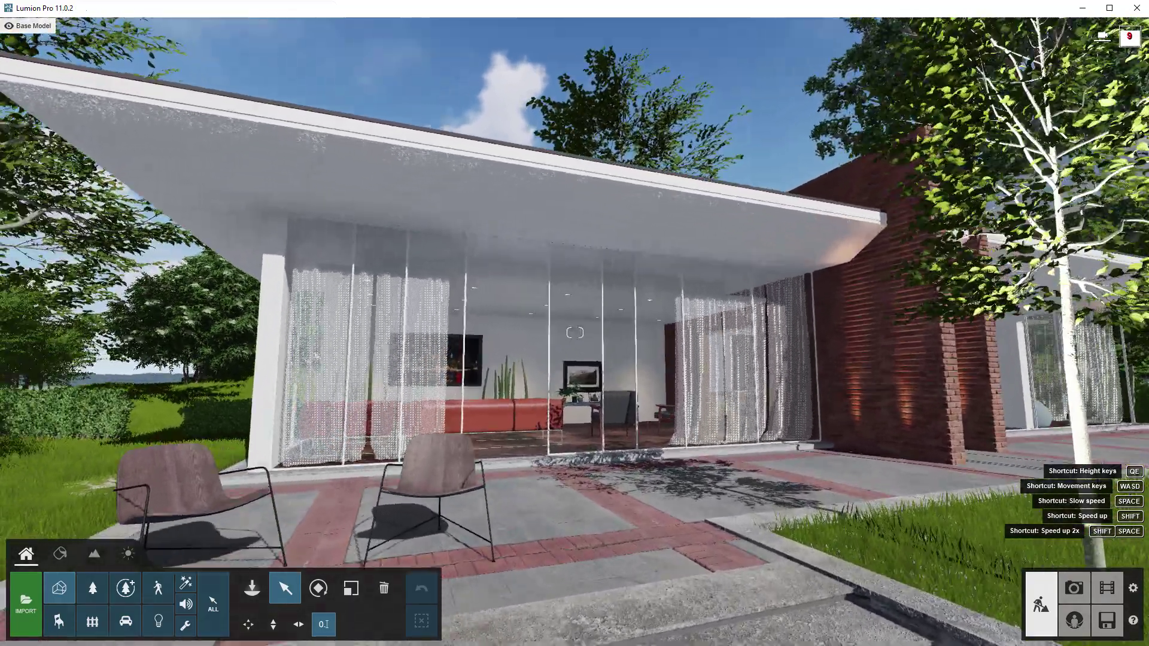
pyautogui.press('w')
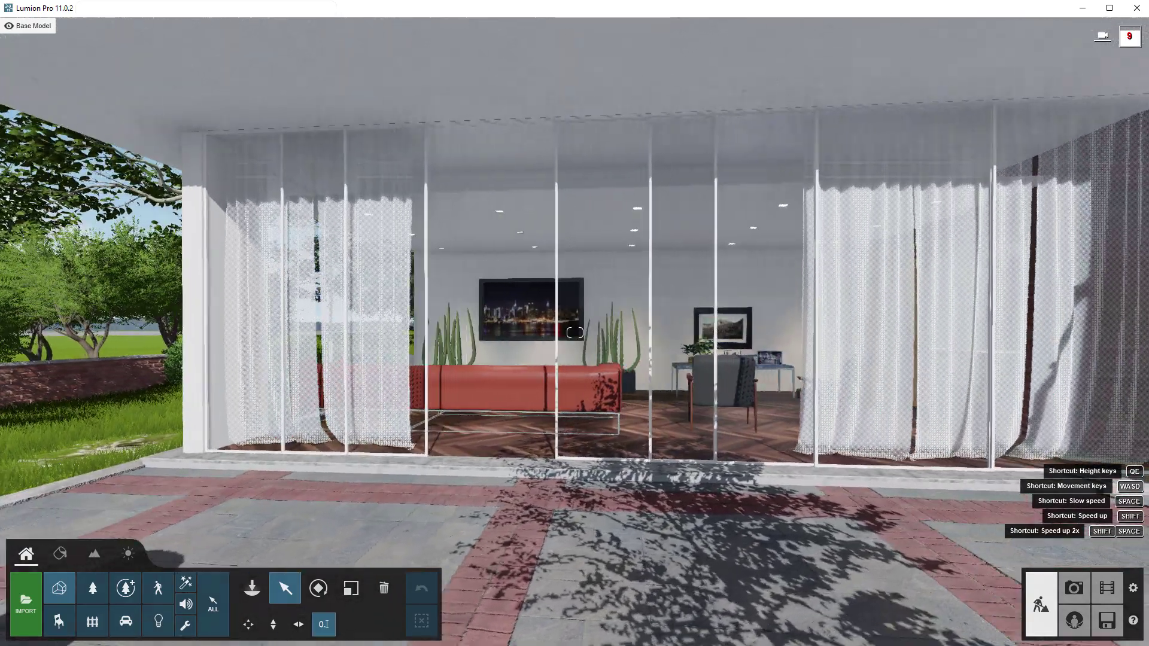
pyautogui.press('d')
# Pass through the glass wall, living room and brick doorway into the kitchen and out toward the garden.
pyautogui.press('w')
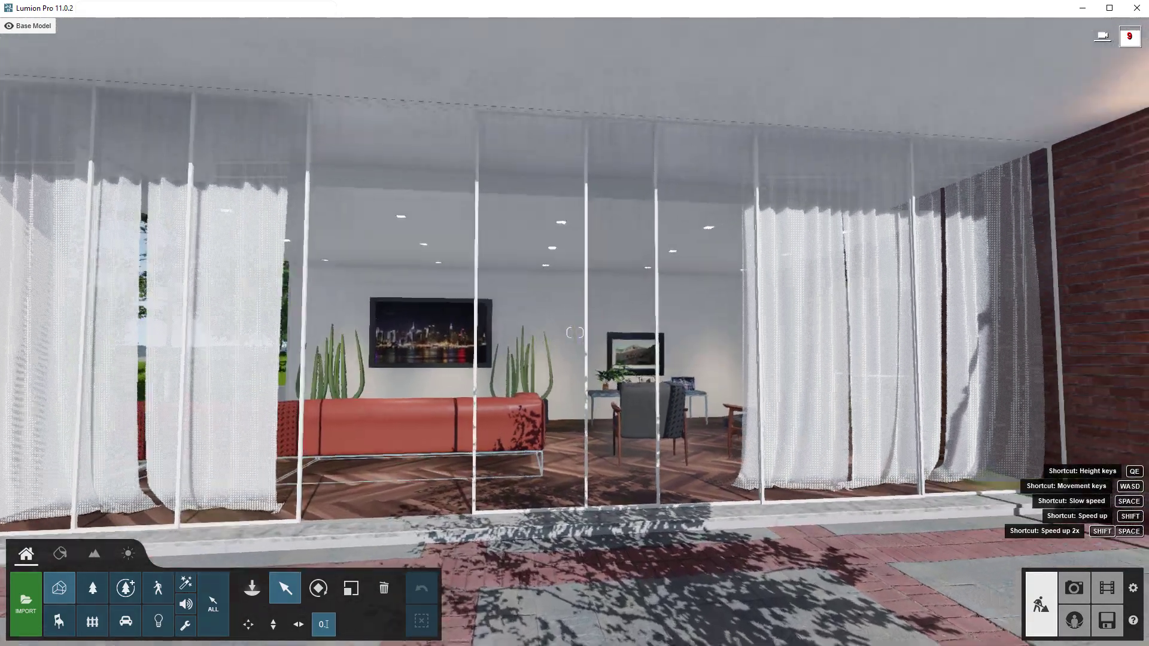
pyautogui.press('w')
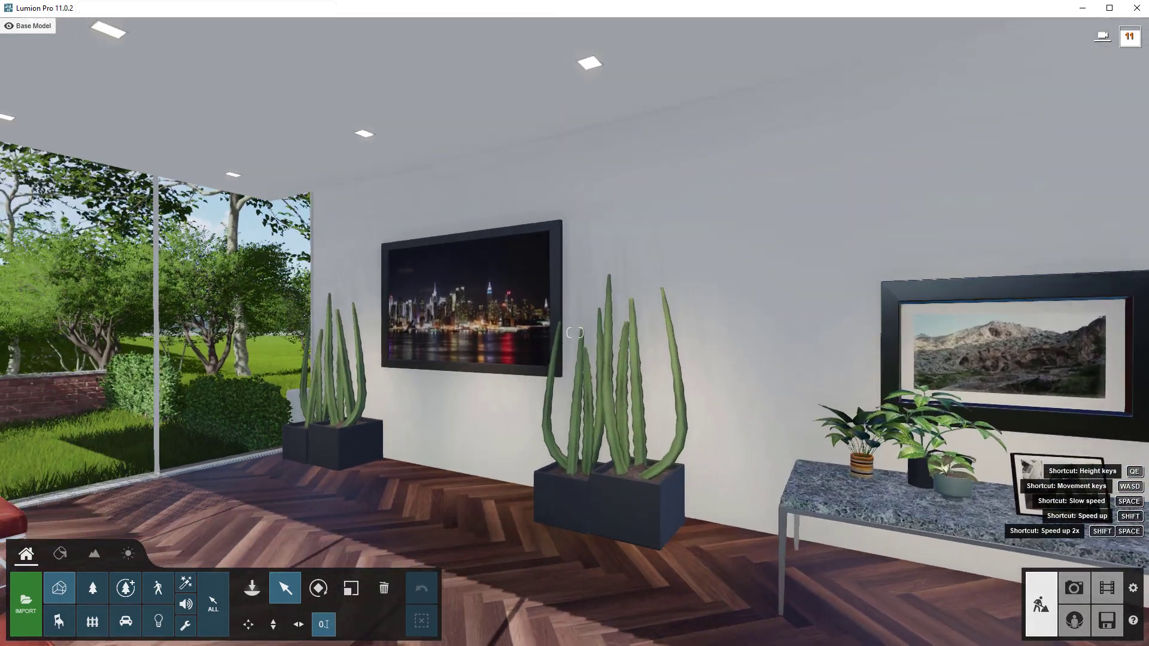
pyautogui.press('w')
pyautogui.moveTo(574, 333); pyautogui.dragTo(574, 333, button='right')
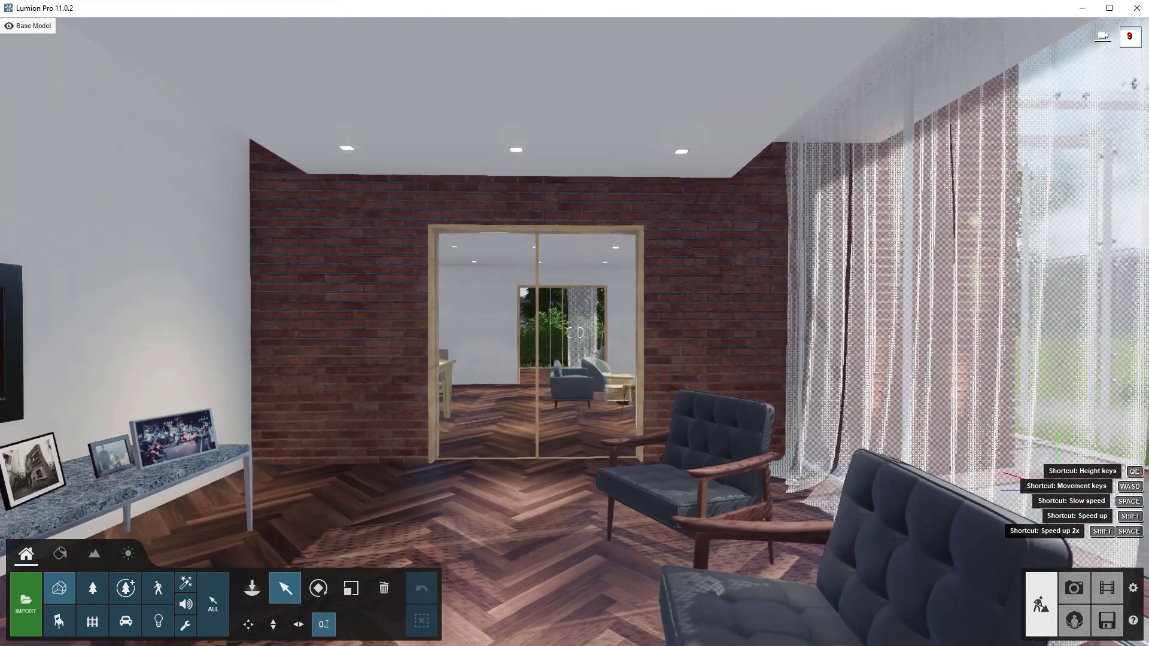
pyautogui.press('w')
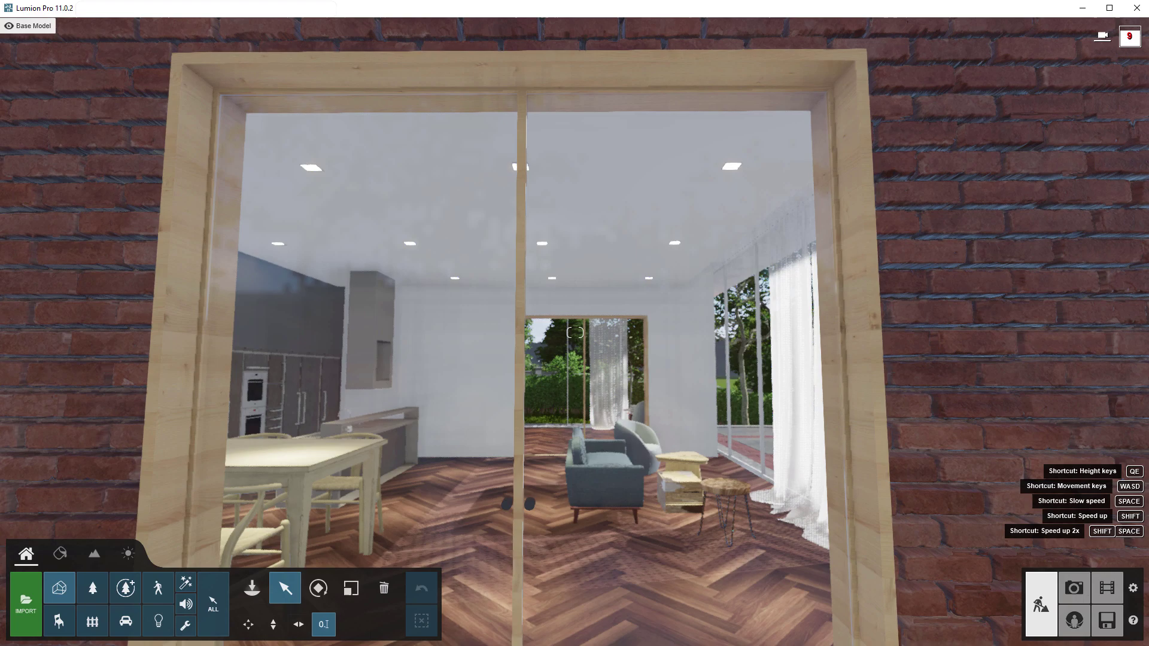
pyautogui.press('w')
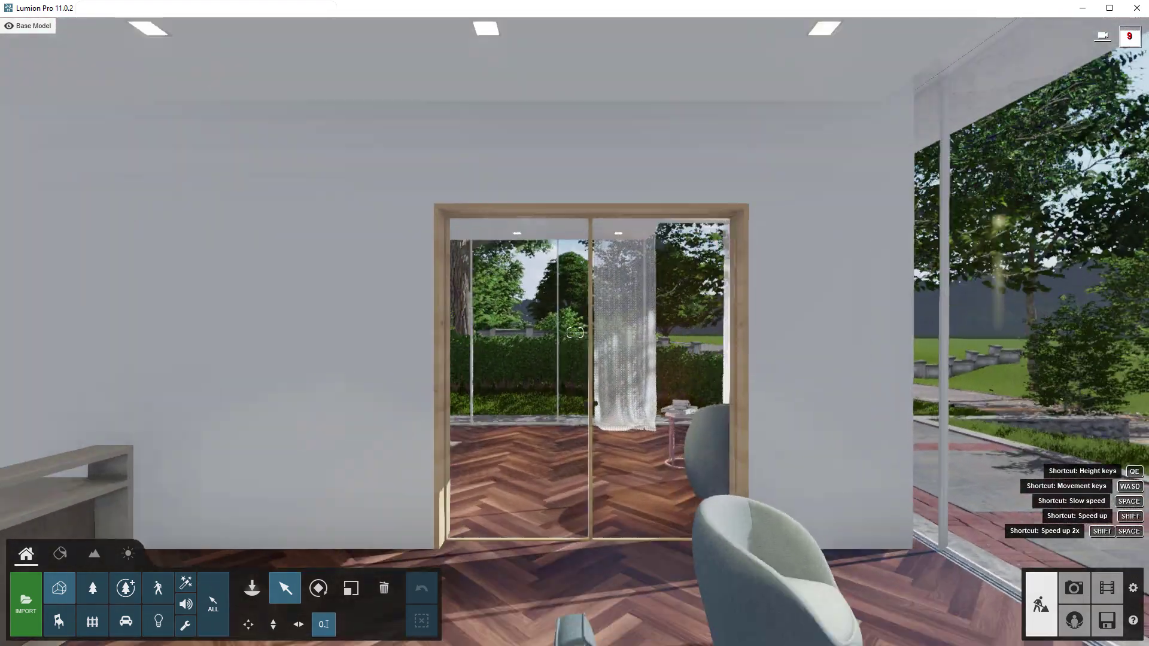
pyautogui.press('w')
pyautogui.moveTo(575, 333); pyautogui.dragTo(575, 333, button='right')
pyautogui.press('w')
pyautogui.press('w')
pyautogui.press('w')
pyautogui.press('w')
pyautogui.press('w')
pyautogui.press('w')
pyautogui.press('w')
pyautogui.press('w')
pyautogui.press('w')
pyautogui.press('w')
pyautogui.press('w')
pyautogui.press('w')
# Back the camera away and turn right so the pool, house and pool ladder are framed.
pyautogui.press('s')
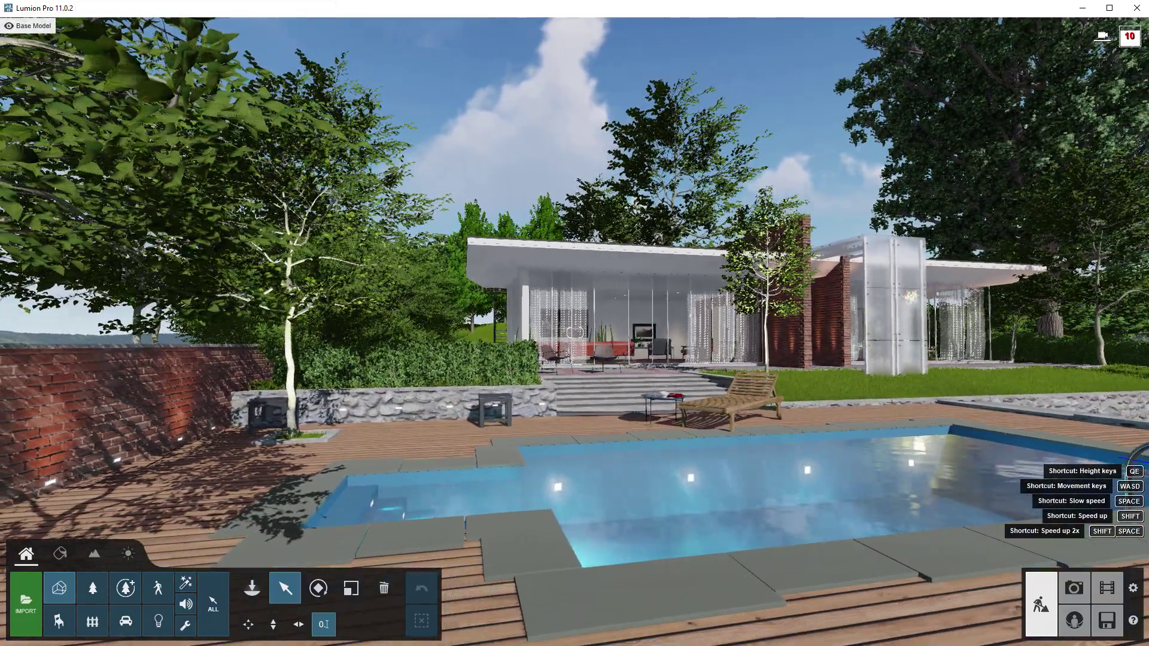
pyautogui.moveTo(574, 332); pyautogui.dragTo(575, 333, button='right')
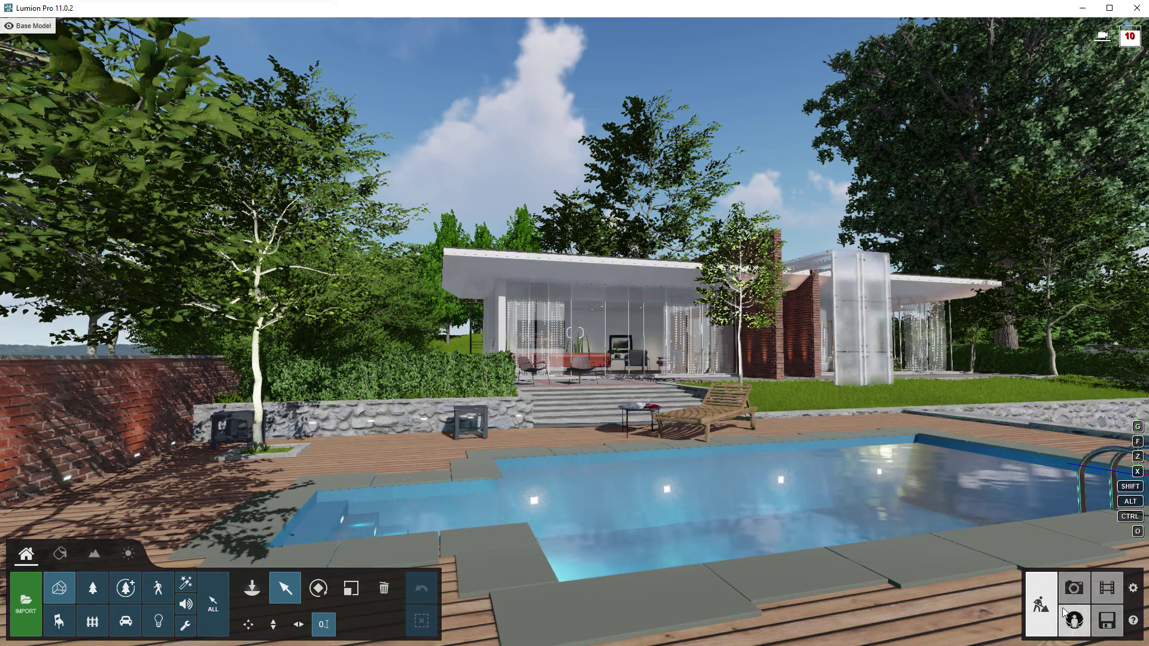
# Switch to 360 Panorama mode and set the Deck Panorama camera level at 1.60m eye height.
pyautogui.click(1083, 622)
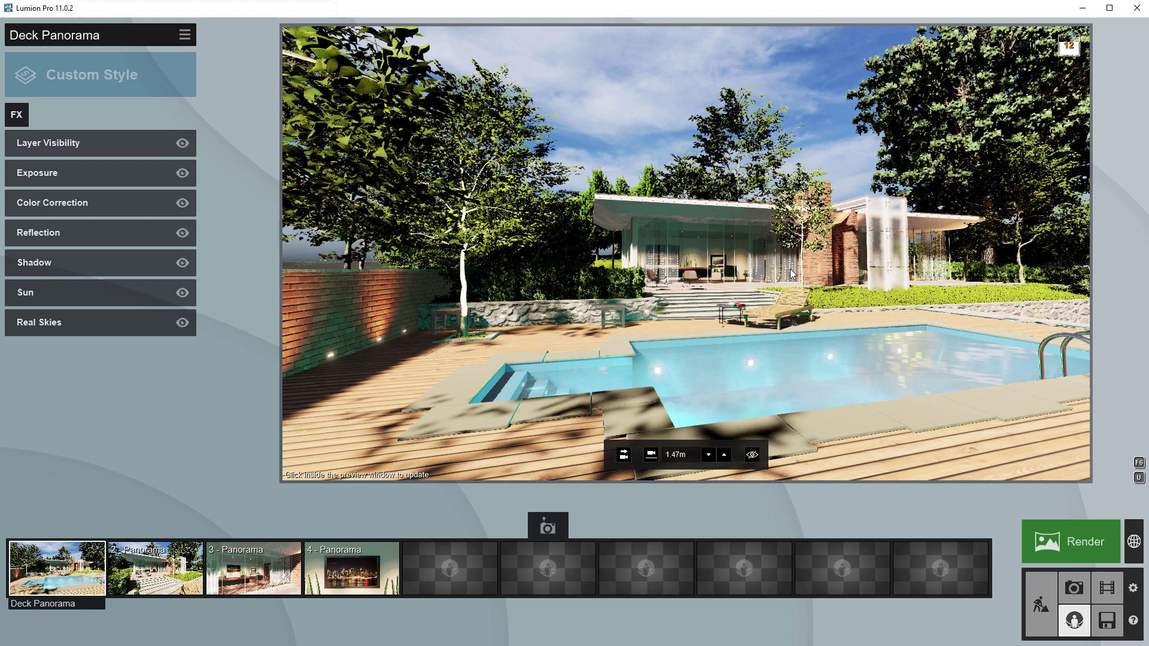
pyautogui.click(651, 458)
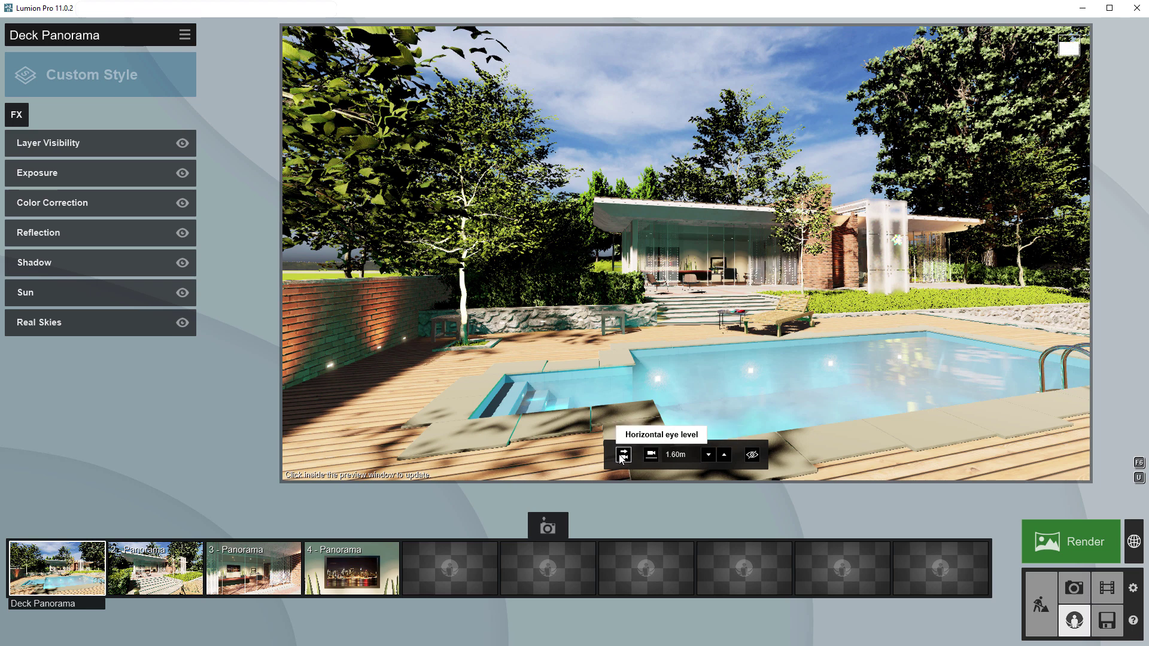
pyautogui.click(622, 456)
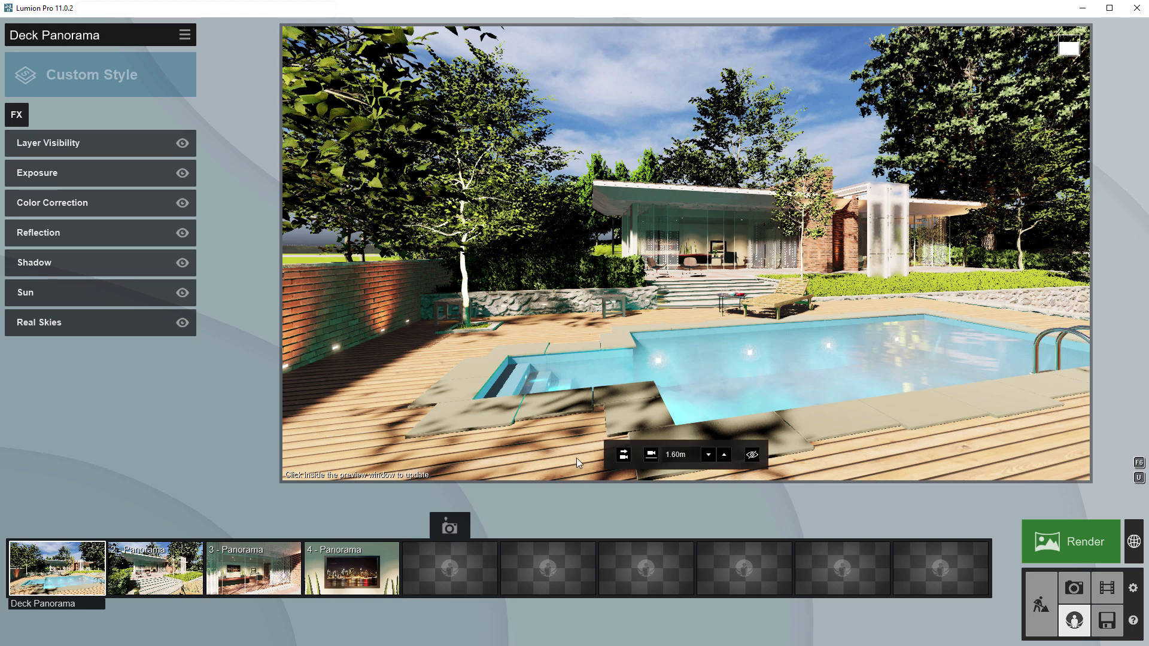
# Store a fifth panorama view, then remove the 5 - Panorama shot from the strip.
pyautogui.click(450, 527)
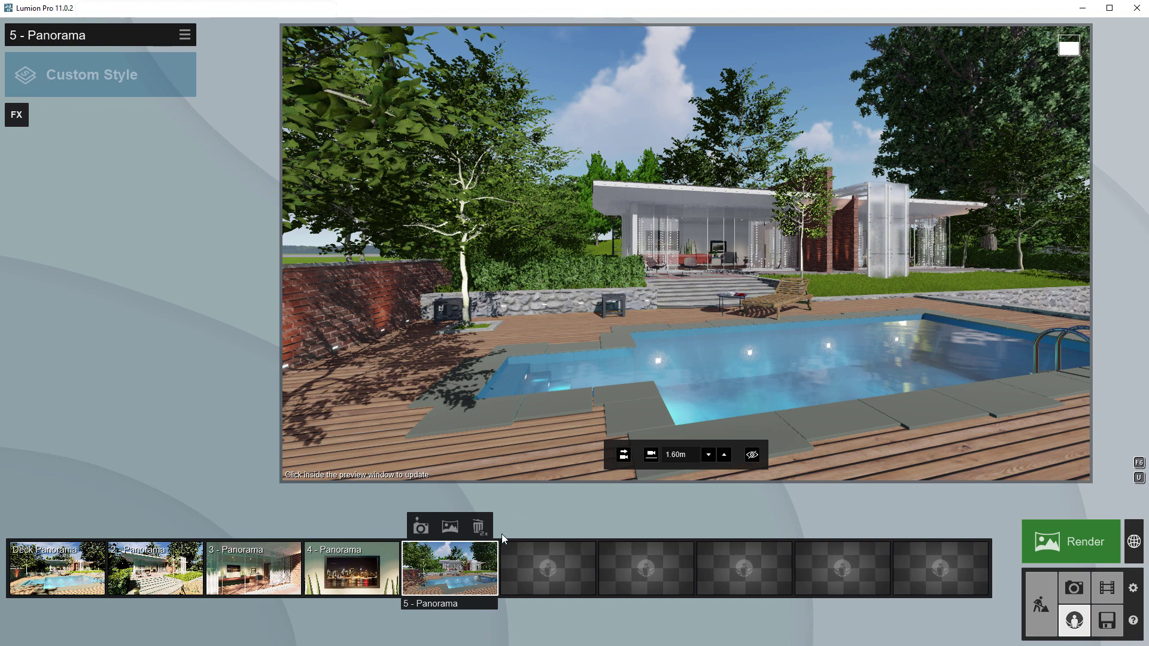
pyautogui.click(479, 527)
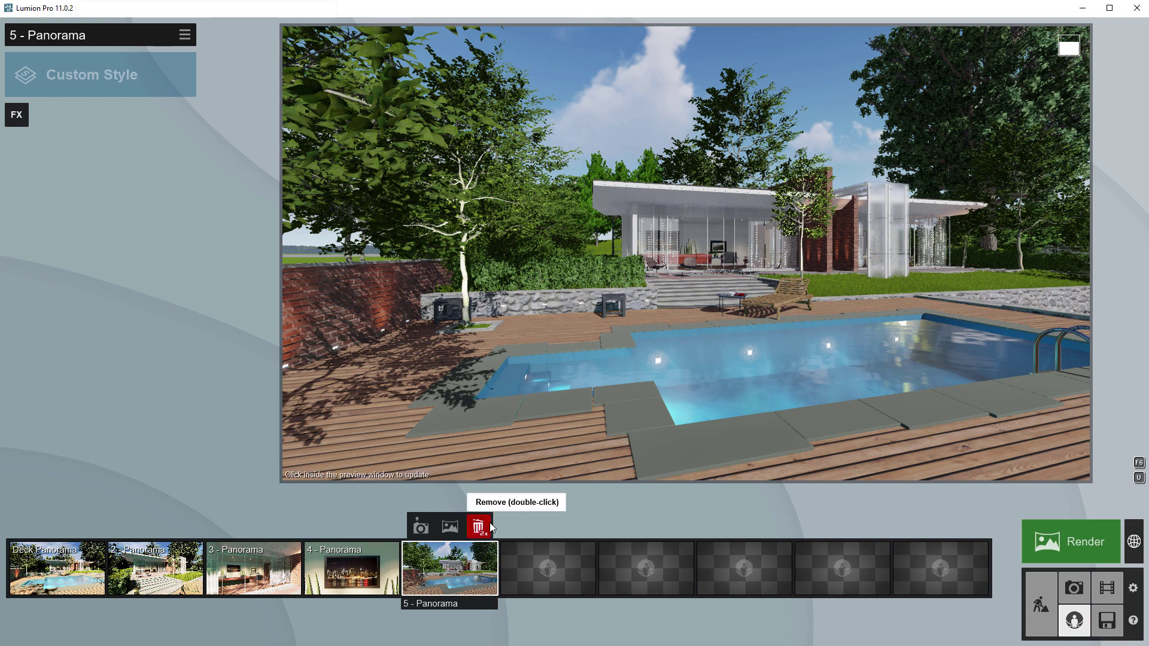
pyautogui.doubleClick(478, 528)
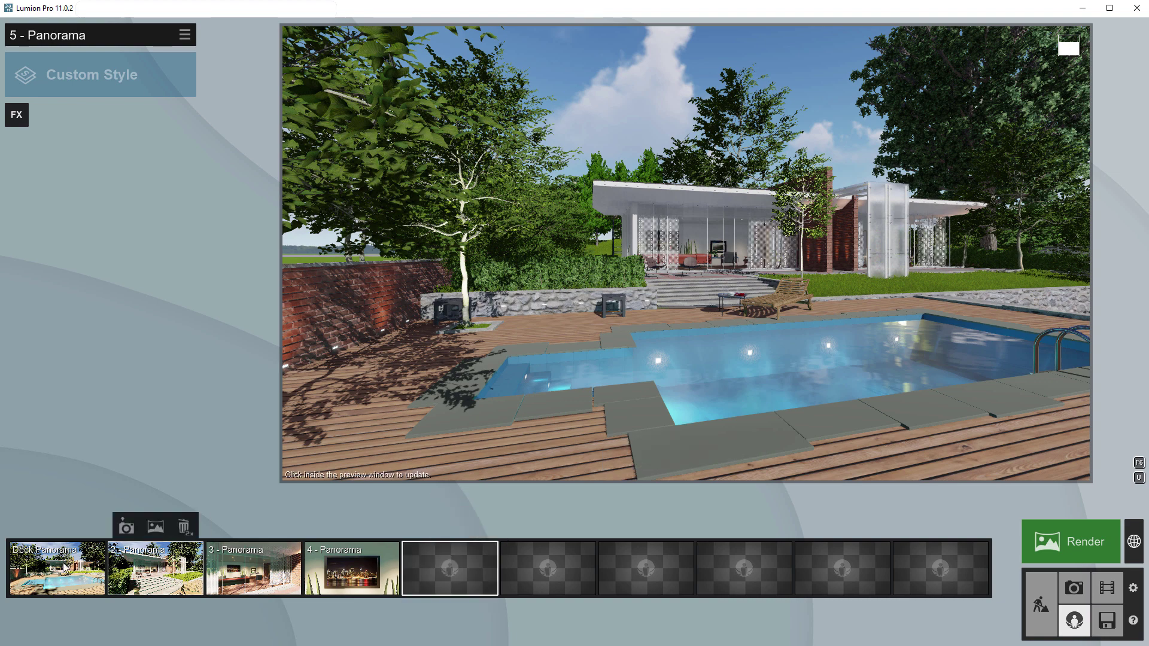
# Preview Deck Panorama, 2 - Panorama, 3 - Panorama, then 4 - Panorama showing the city-skyline picture.
pyautogui.moveTo(65, 568)
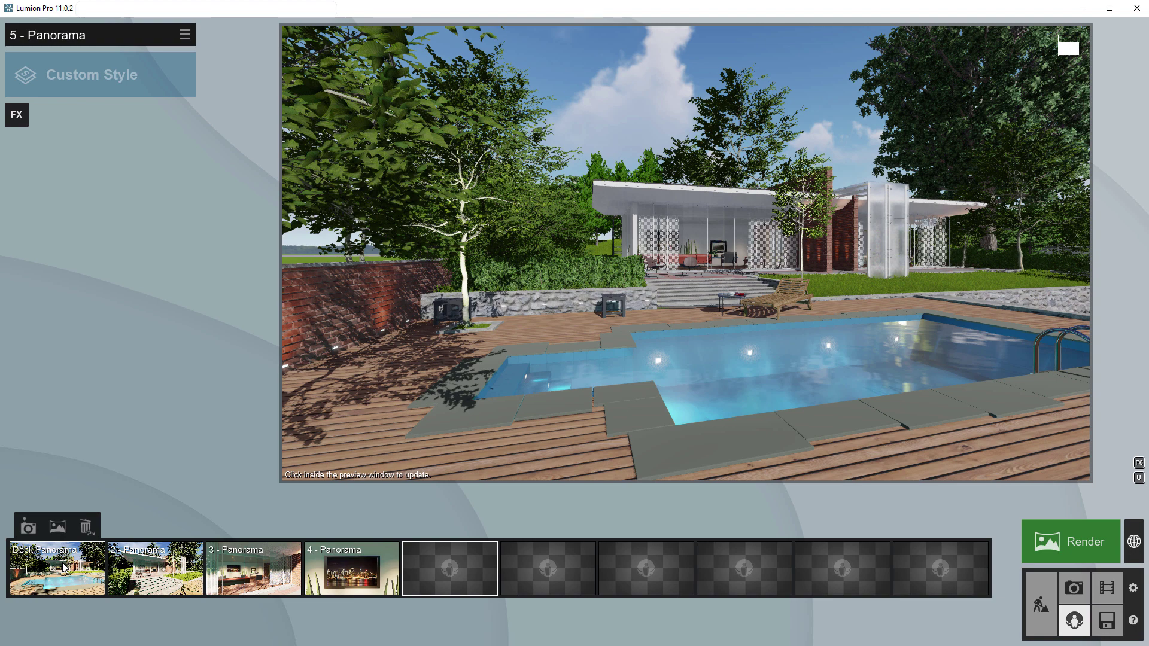
pyautogui.click(64, 567)
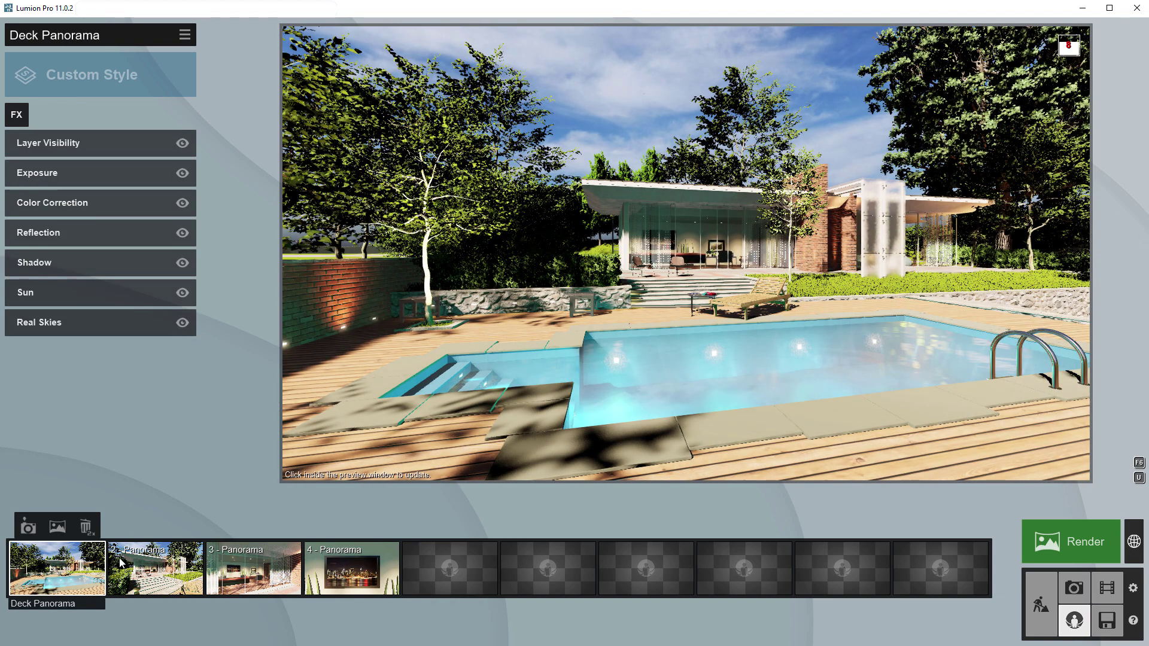
pyautogui.moveTo(166, 563)
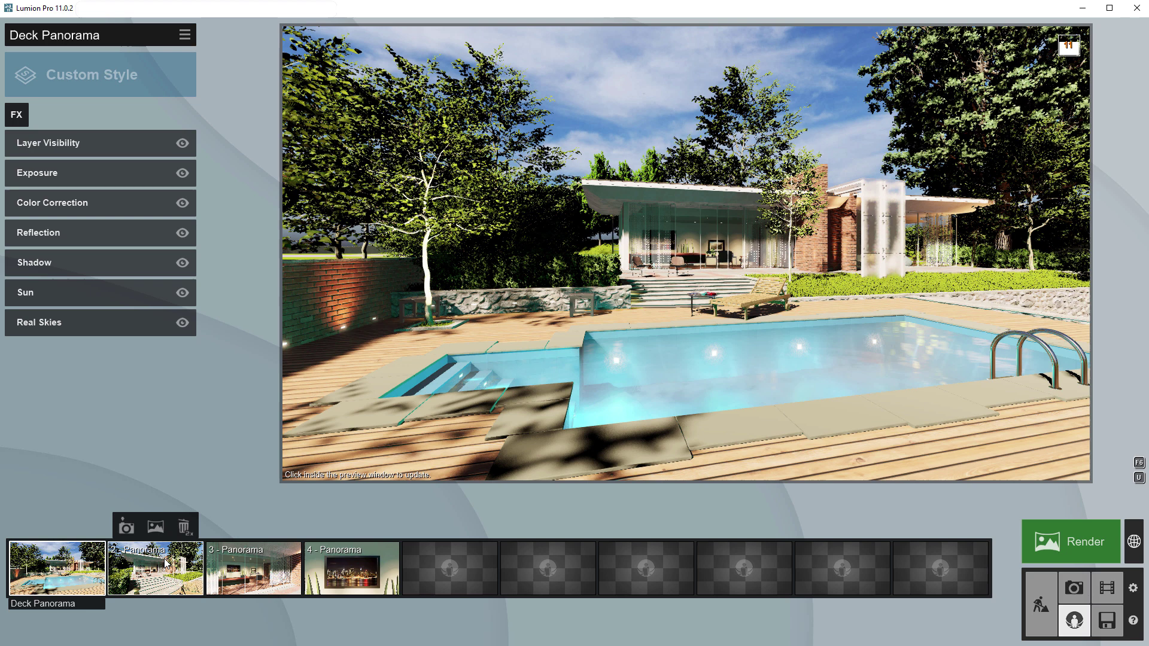
pyautogui.moveTo(55, 573)
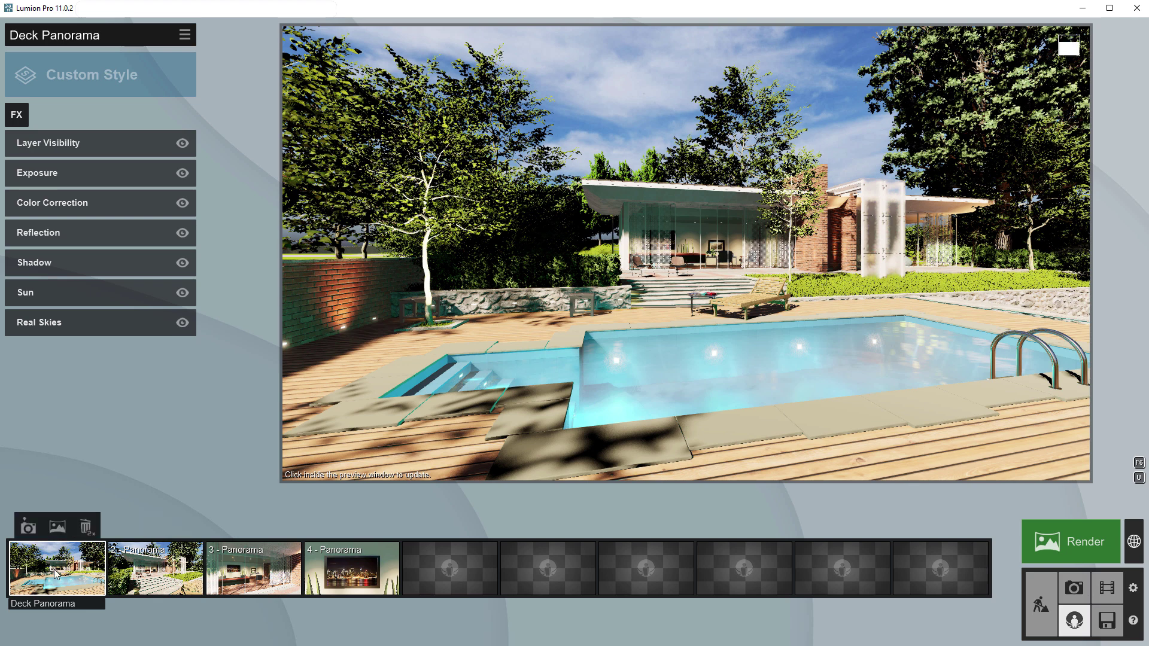
pyautogui.click(147, 572)
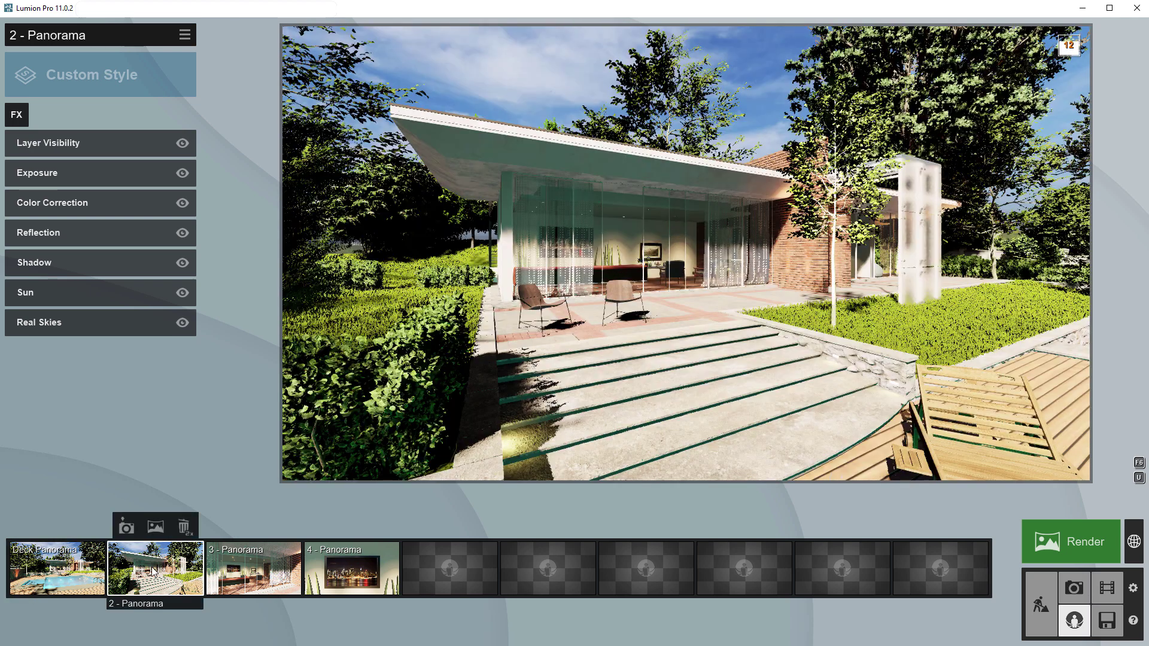
pyautogui.click(254, 567)
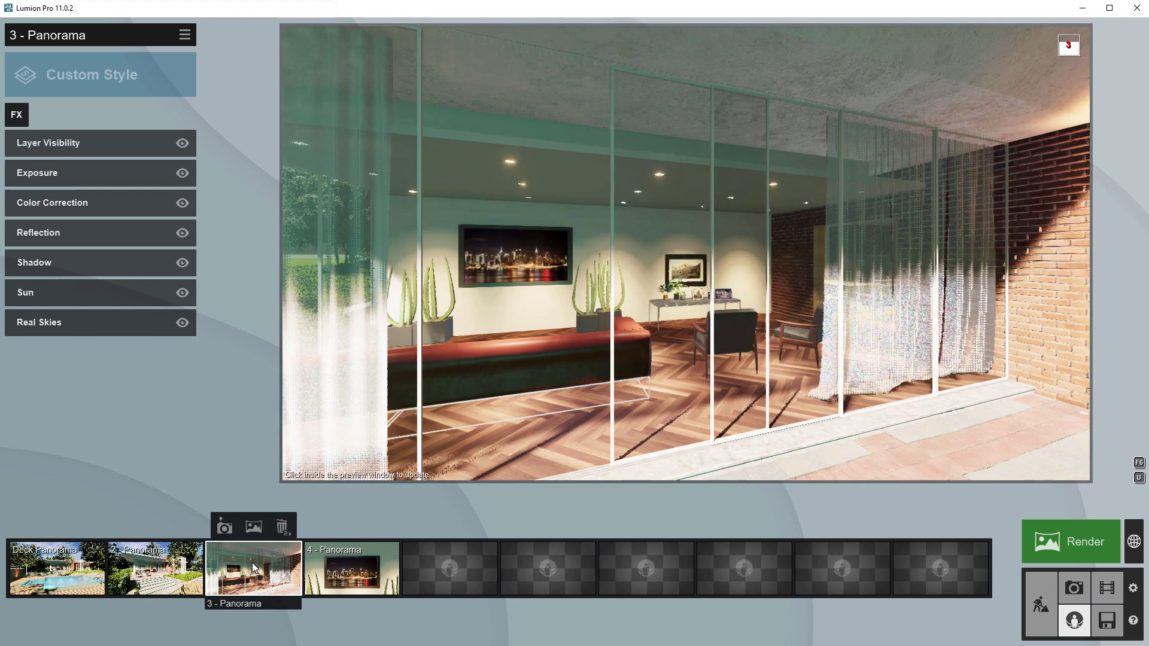
pyautogui.click(357, 563)
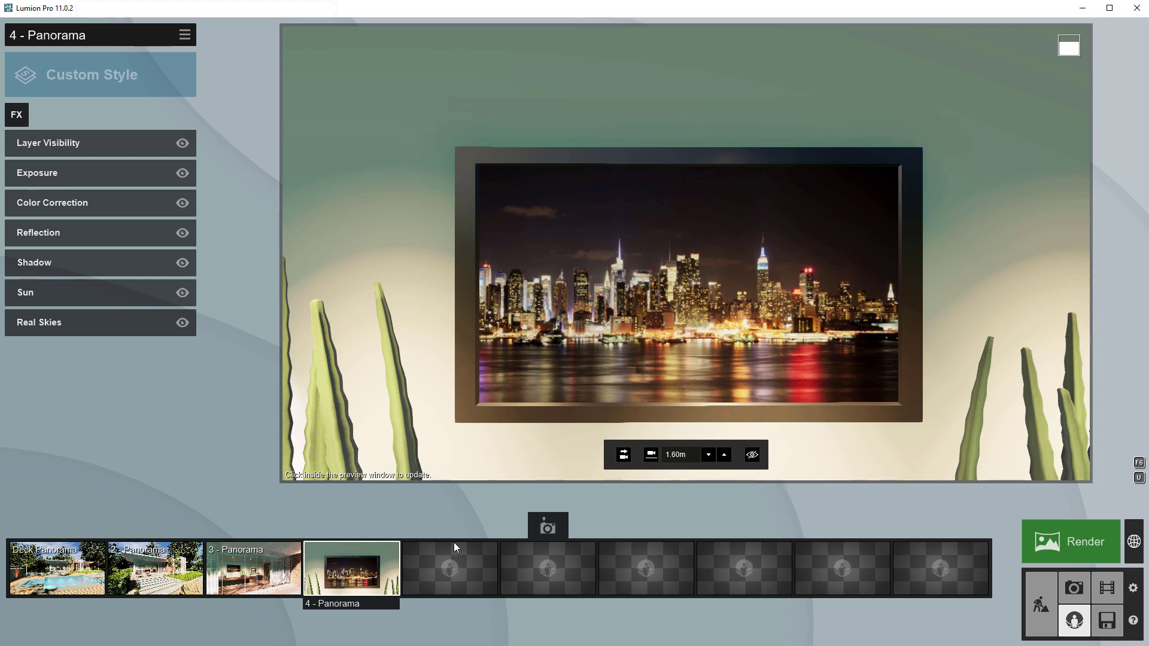
pyautogui.moveTo(391, 561)
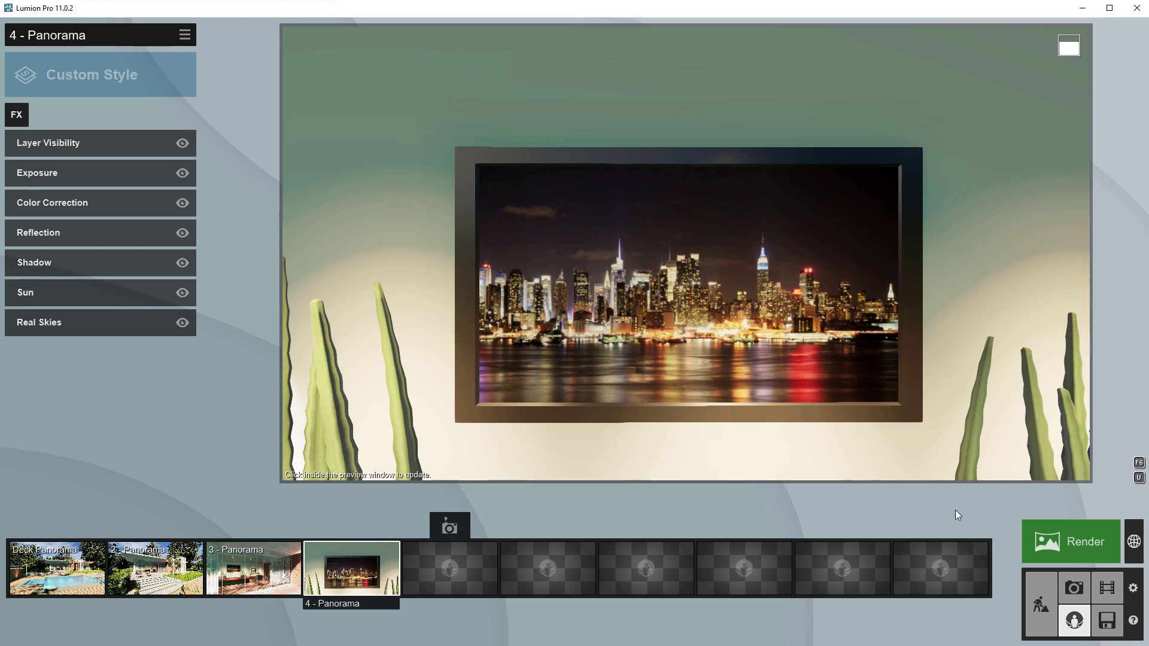
# Open Render all 360 Panoramas and set output quality to five stars.
pyautogui.click(1054, 537)
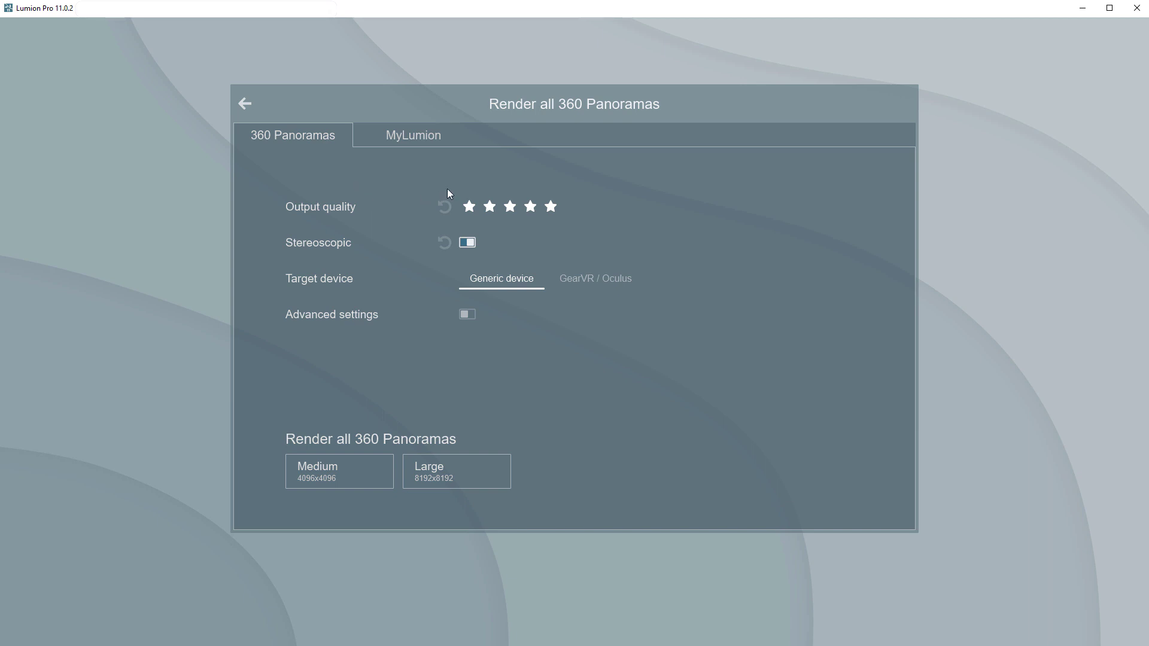
pyautogui.click(469, 207)
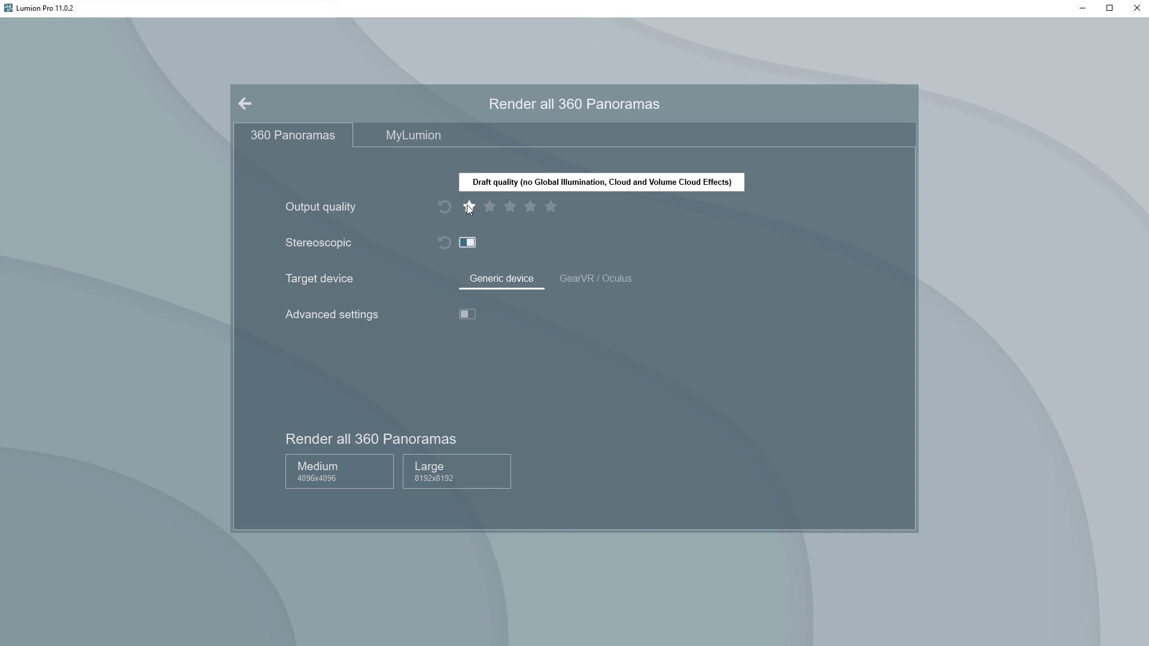
pyautogui.click(551, 206)
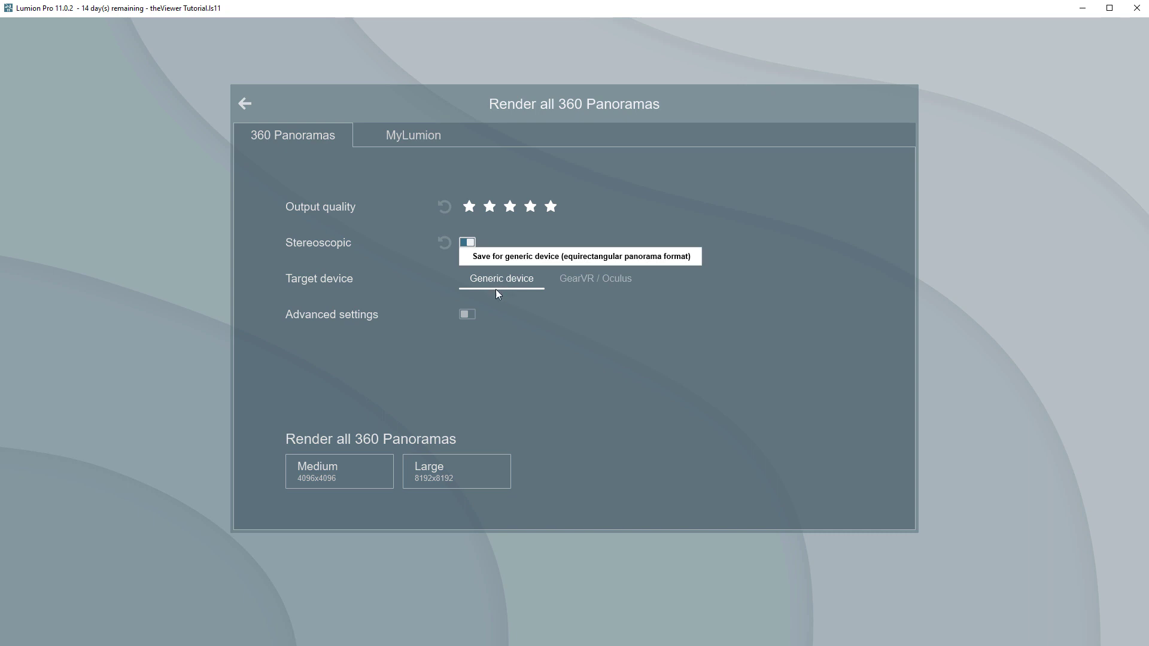
pyautogui.click(467, 314)
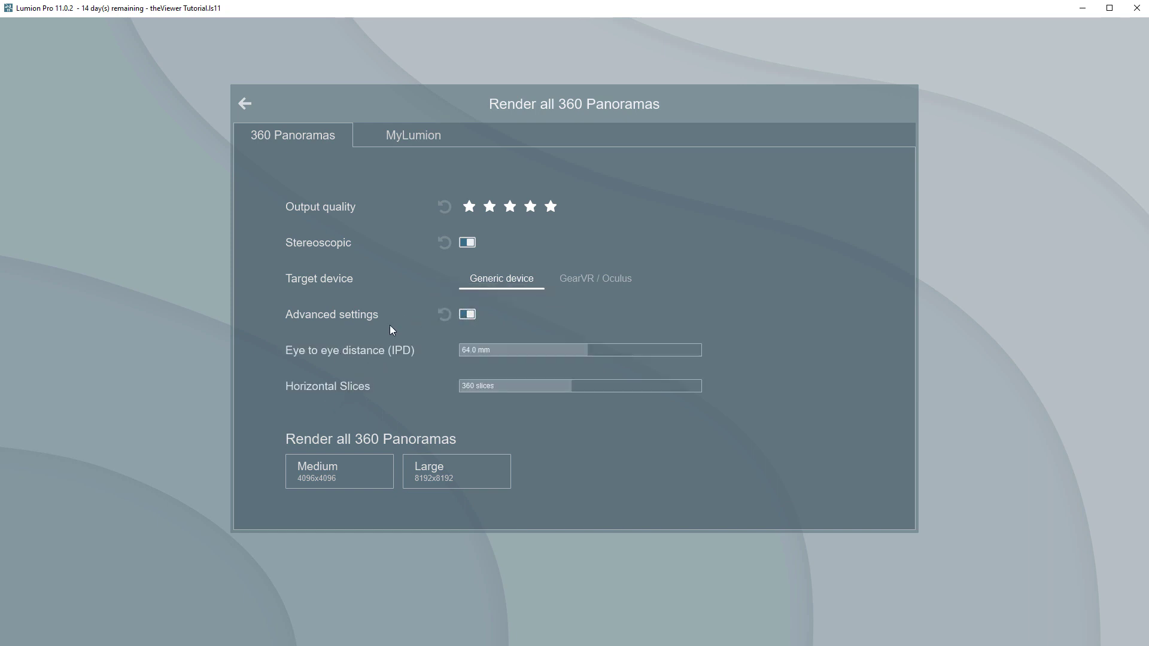
pyautogui.click(467, 314)
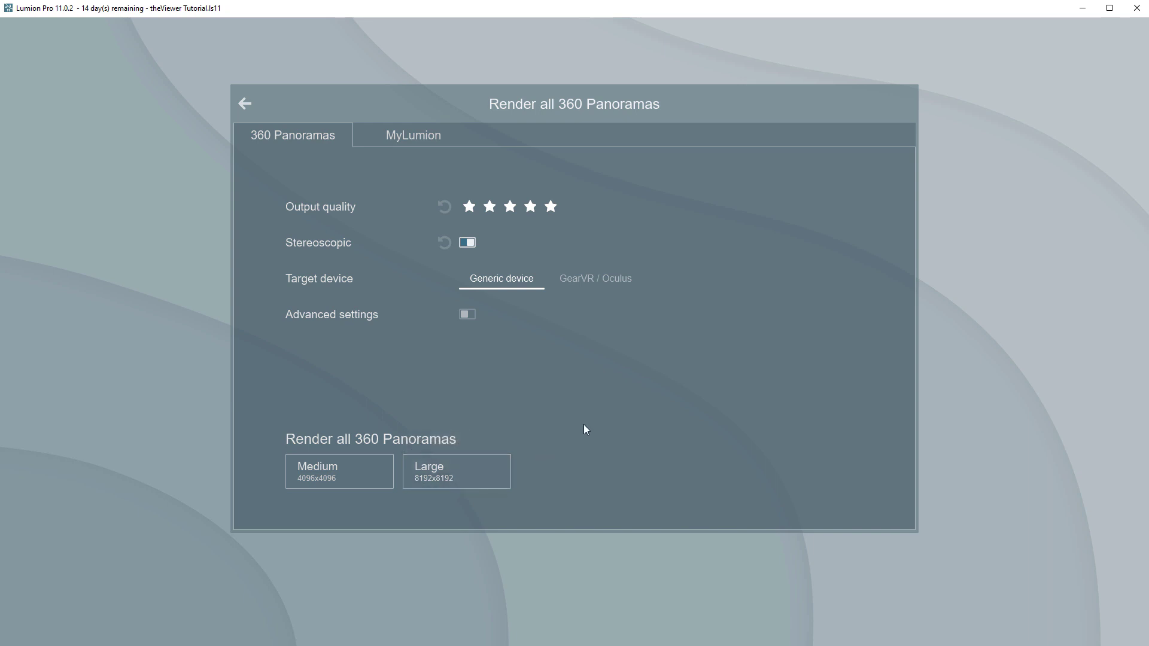
# Render all panoramas at Large 8192x8192 as JPG files named 'tutorial'.
pyautogui.click(484, 472)
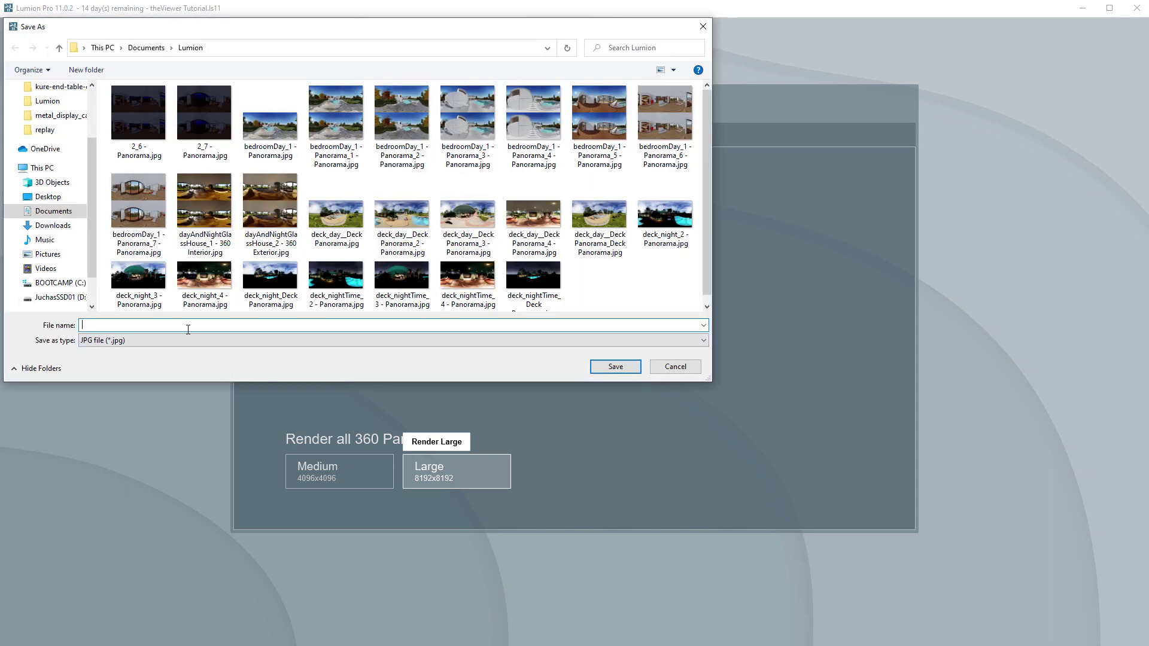
pyautogui.write('tuo')
pyautogui.press('BackSpace')
pyautogui.write('torial1')
pyautogui.press('Return')
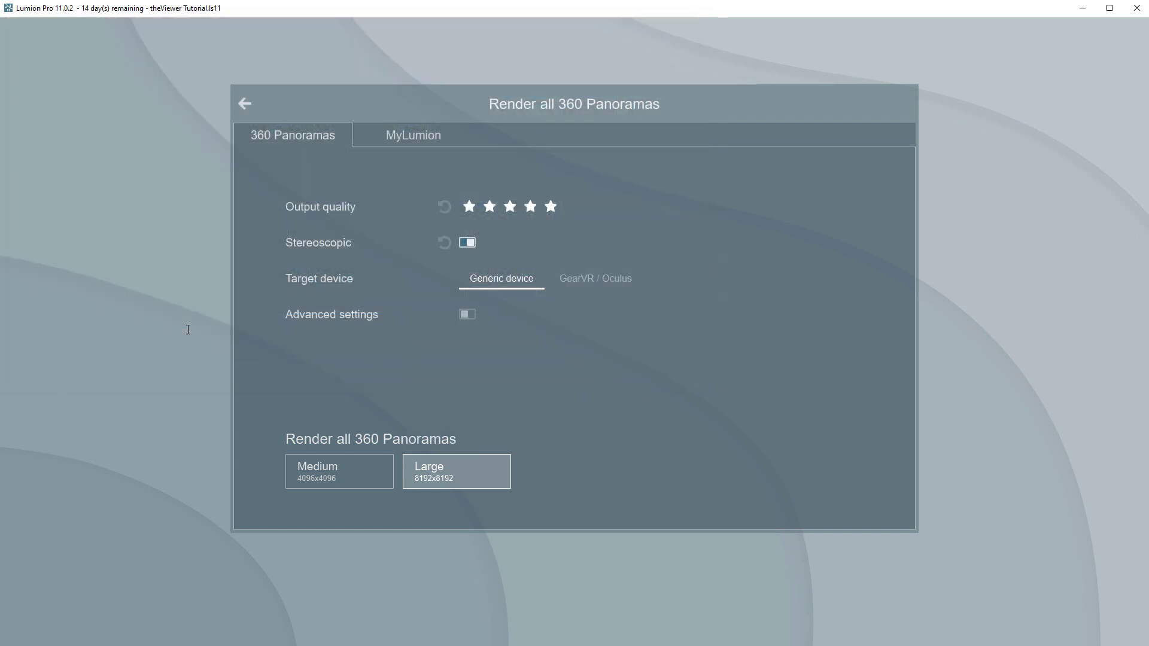